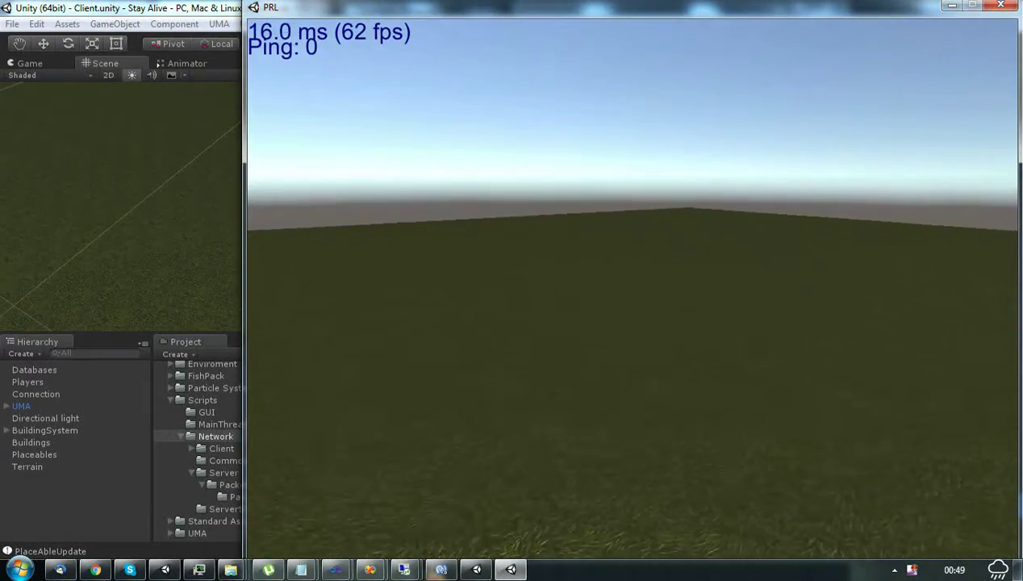
Close the PRL standalone window and start Play mode in the Unity editor
{"action": "key", "text": "alt+F4"}
{"action": "key", "text": "ctrl+p"}
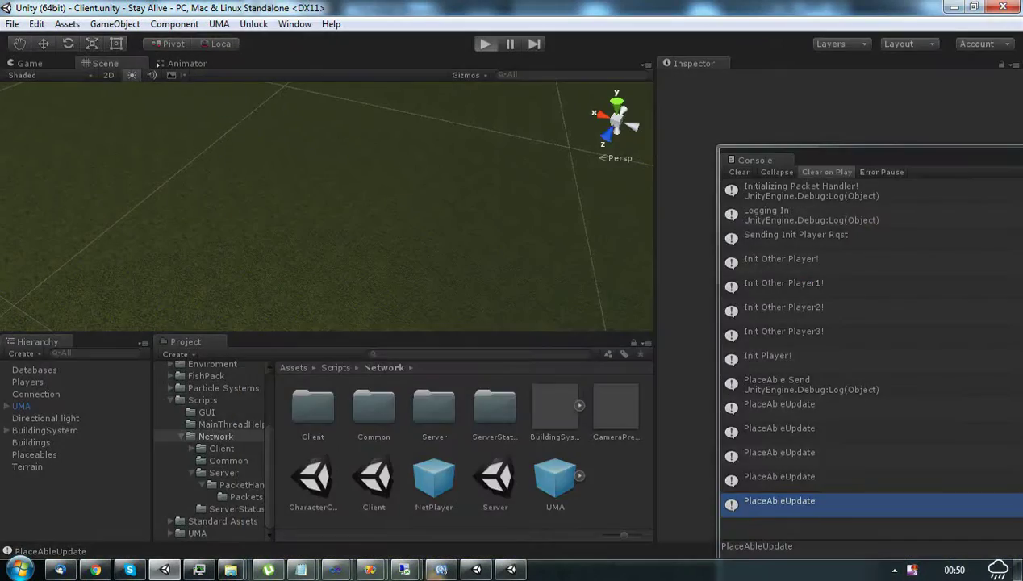
Run the game in the editor client and place a campfire on the ground ahead
{"action": "key", "text": "ctrl+p"}
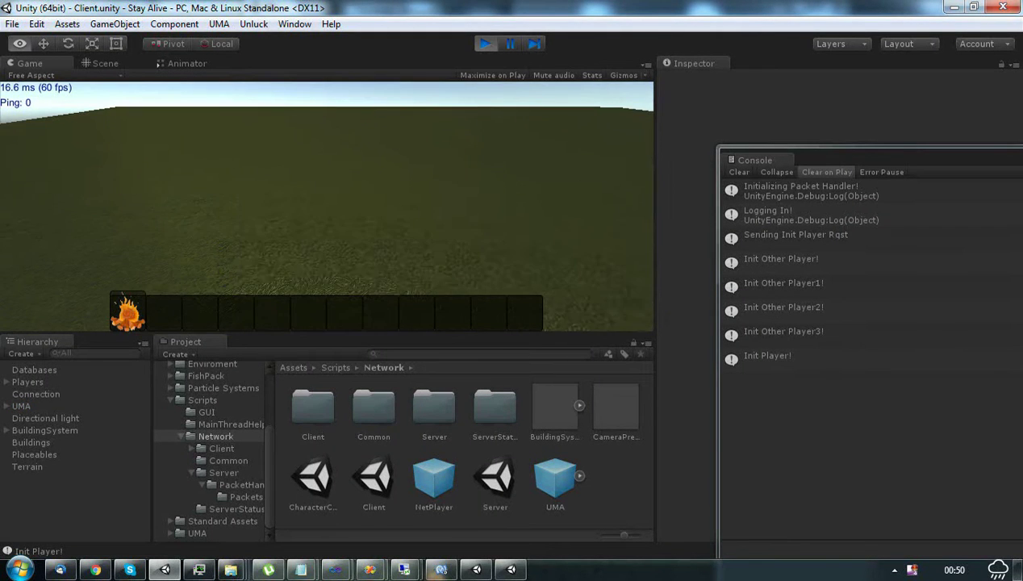
{"action": "key", "text": "alt+Tab"}
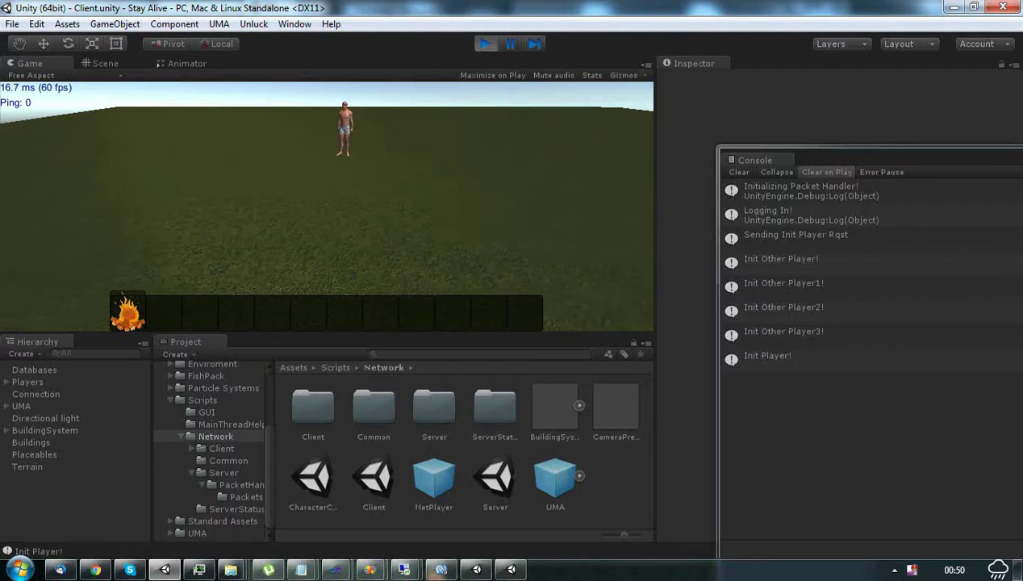
{"action": "key", "text": "e"}
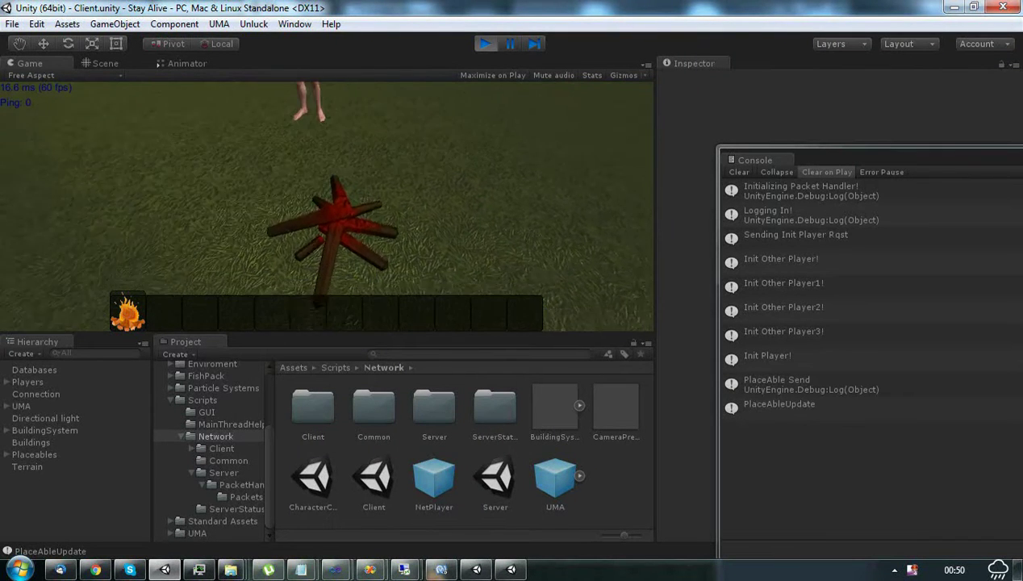
Light the placed campfire, then walk up to it in the standalone client
{"action": "key", "text": "e"}
{"action": "key", "text": "alt+Tab"}
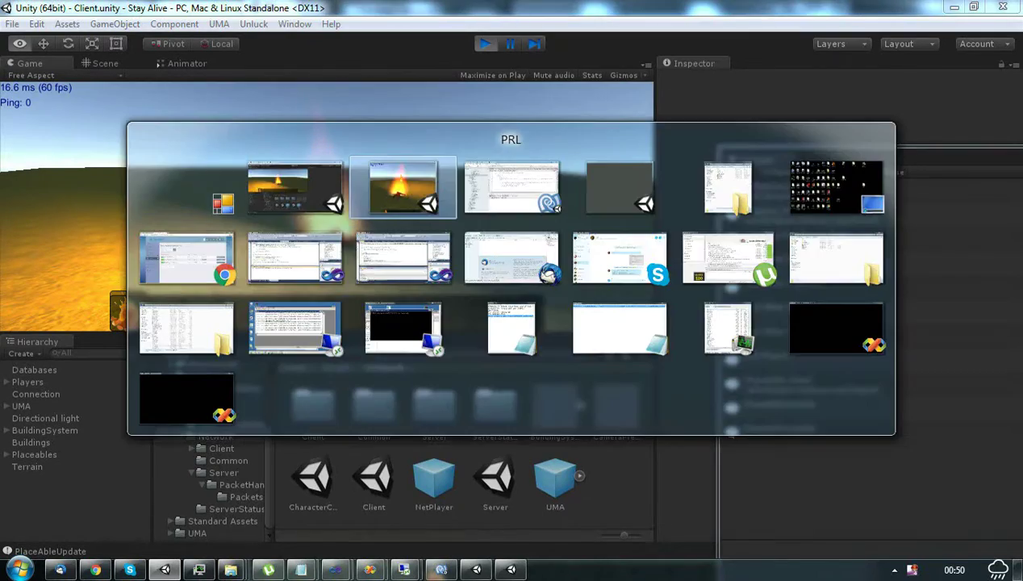
{"action": "key", "text": "w"}
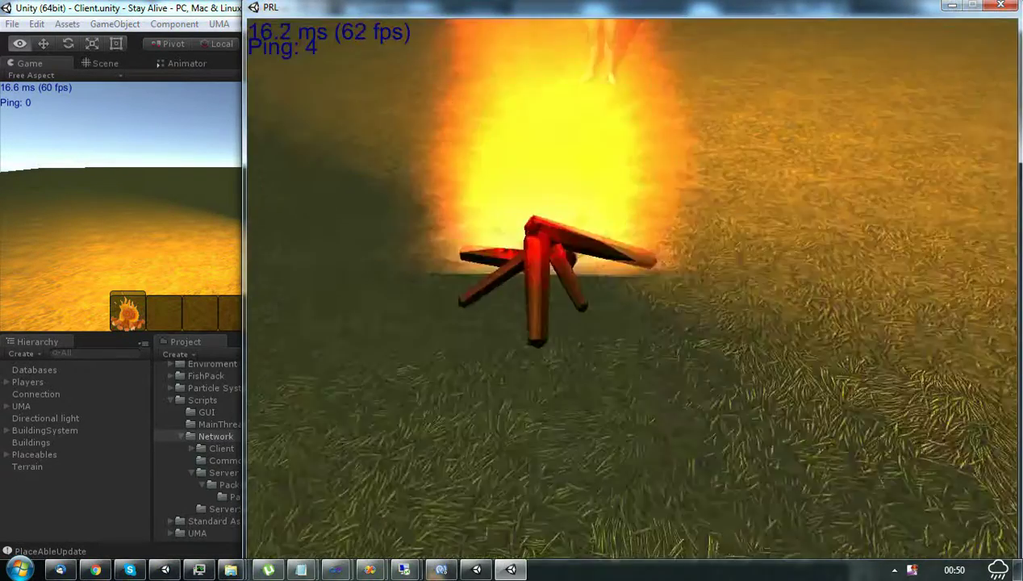
{"action": "key", "text": "w"}
Extinguish the campfire in the standalone client and return to the editor client
{"action": "key", "text": "g"}
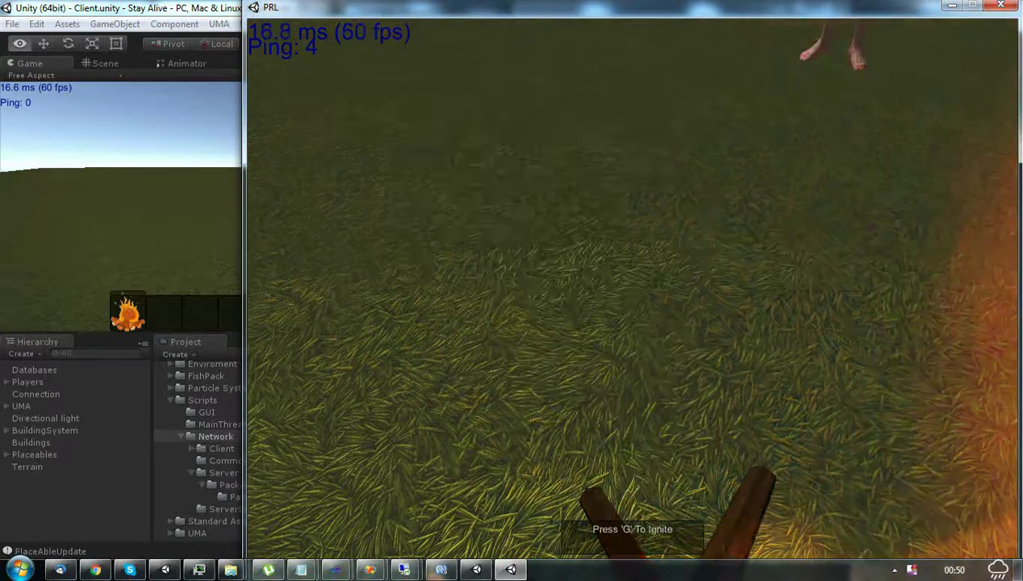
{"action": "key", "text": "s"}
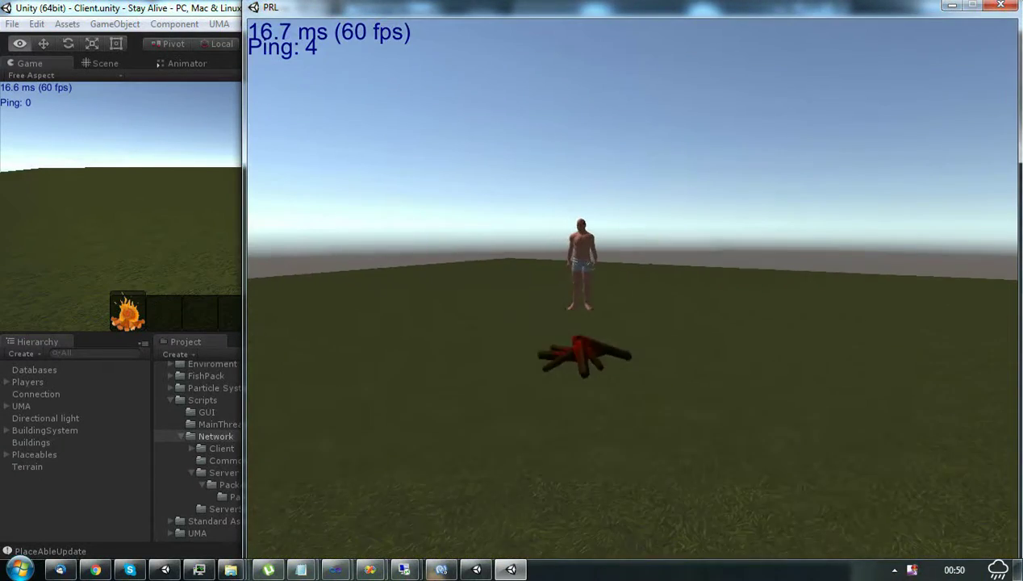
{"action": "key", "text": "alt+Tab"}
Relight the extinguished campfire from the editor and walk toward it in the standalone client
{"action": "key", "text": "w"}
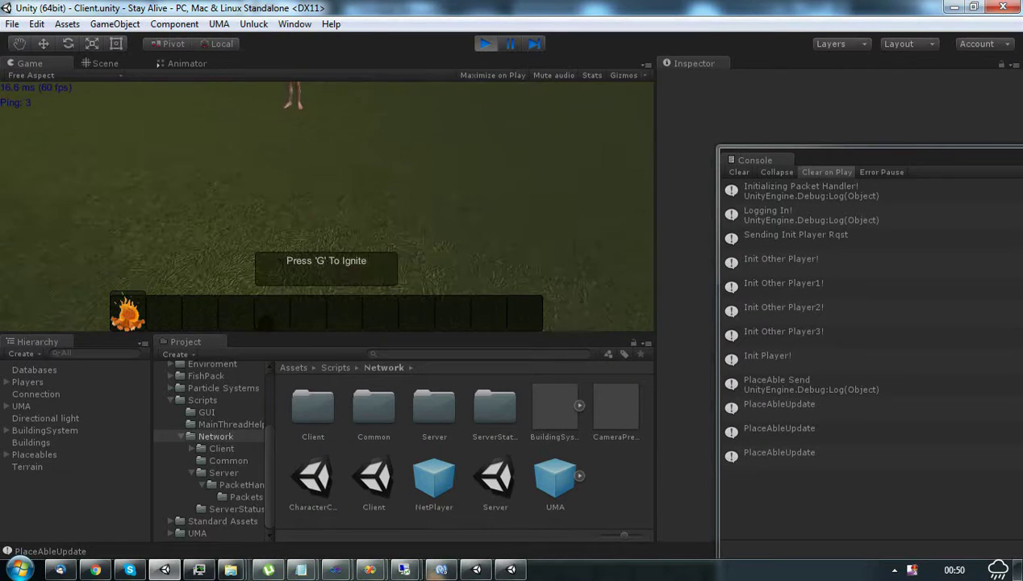
{"action": "key", "text": "g"}
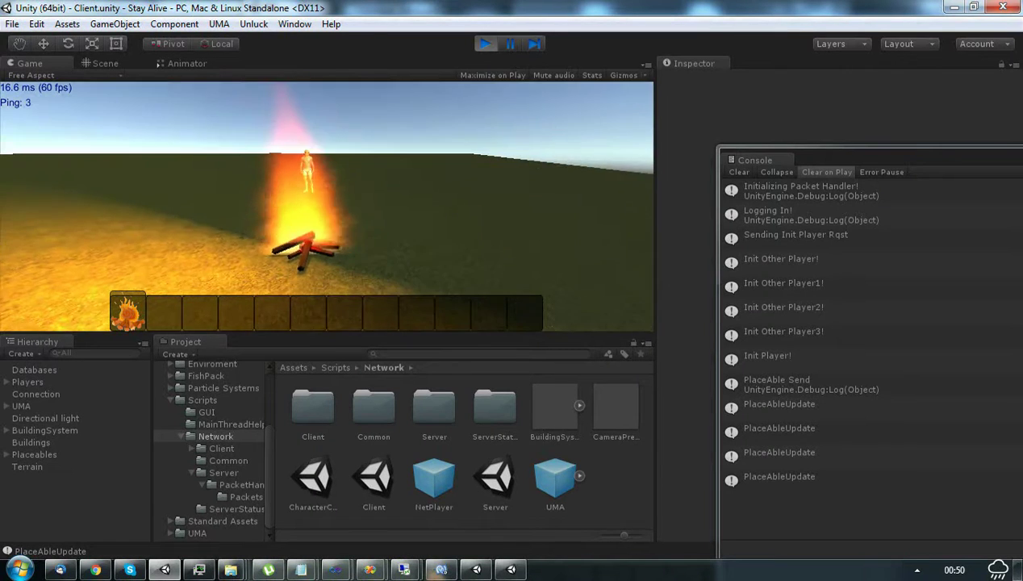
{"action": "key", "text": "alt+Tab"}
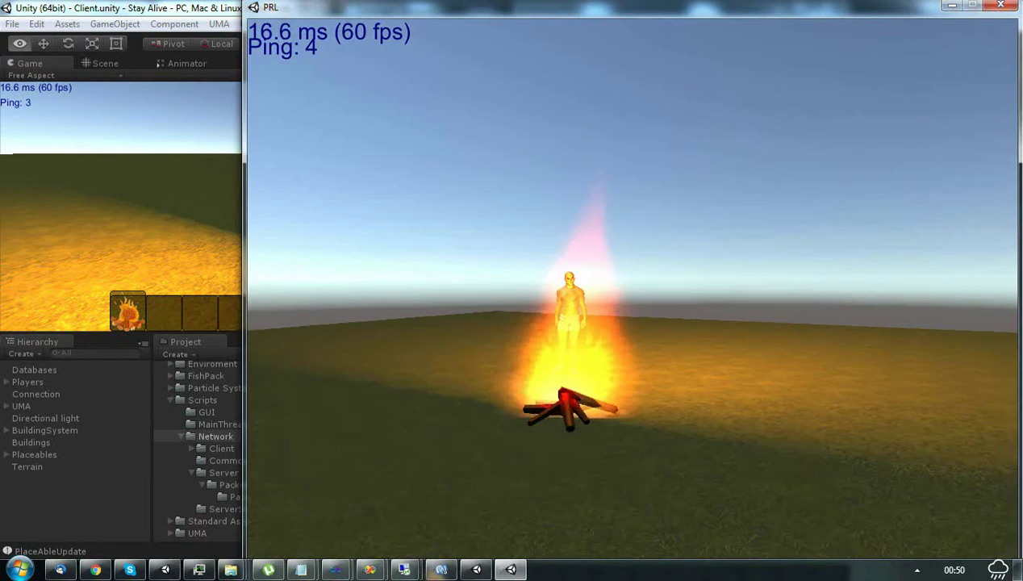
{"action": "key", "text": "w"}
{"action": "key", "text": "w"}
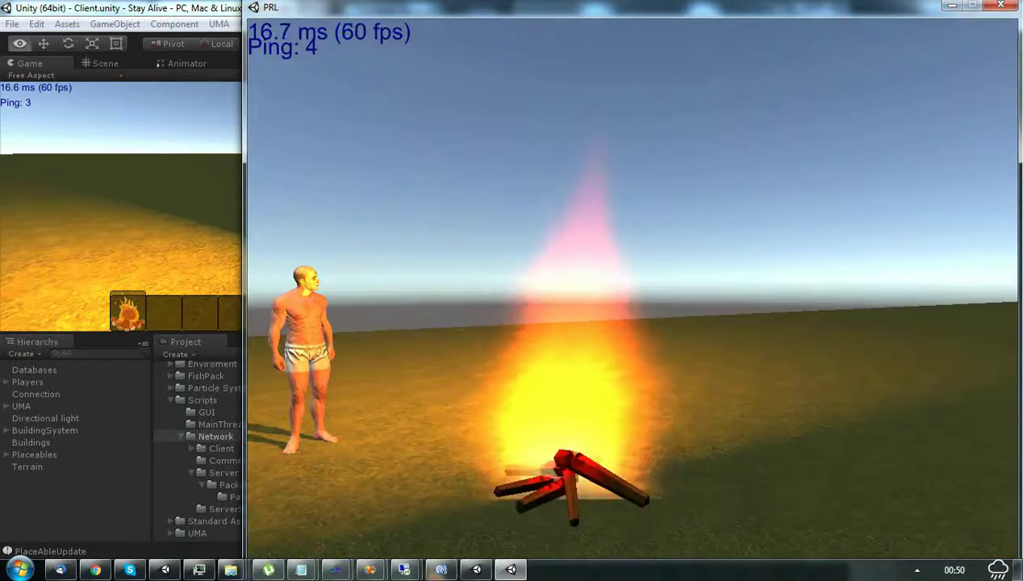
Cycle the build pieces to the wooden floor and place it beyond the campfire
{"action": "key", "text": "a"}
{"action": "scroll", "coordinate": [632, 291], "scroll_direction": "down", "scroll_amount": 3}
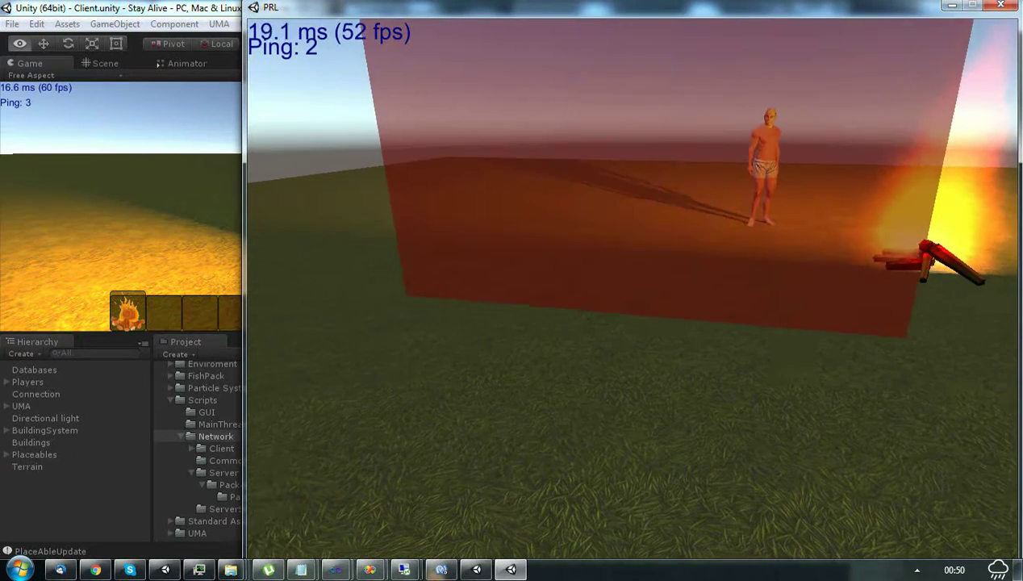
{"action": "scroll", "coordinate": [632, 290], "scroll_direction": "down", "scroll_amount": 2}
{"action": "left_click", "coordinate": [633, 290]}
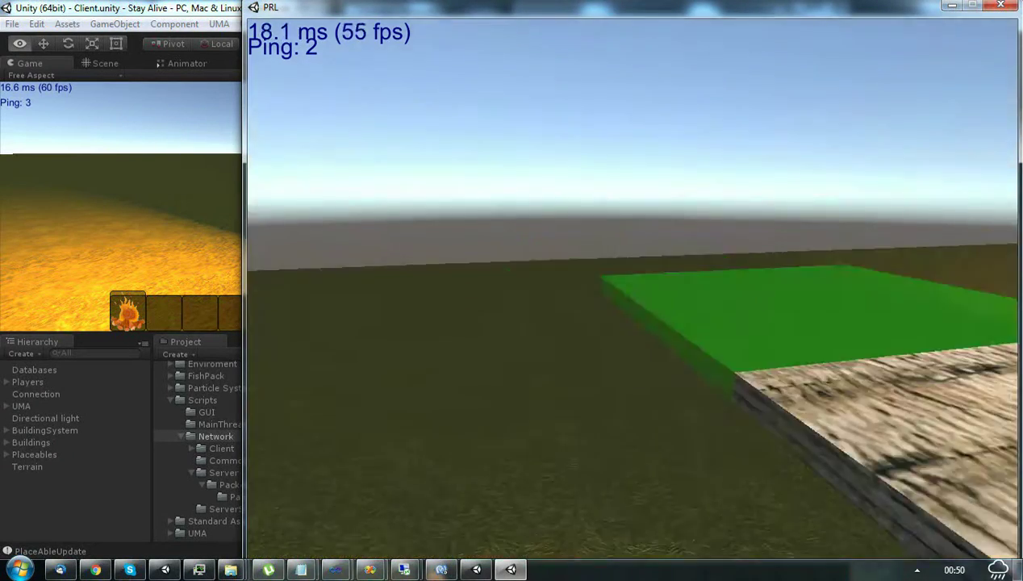
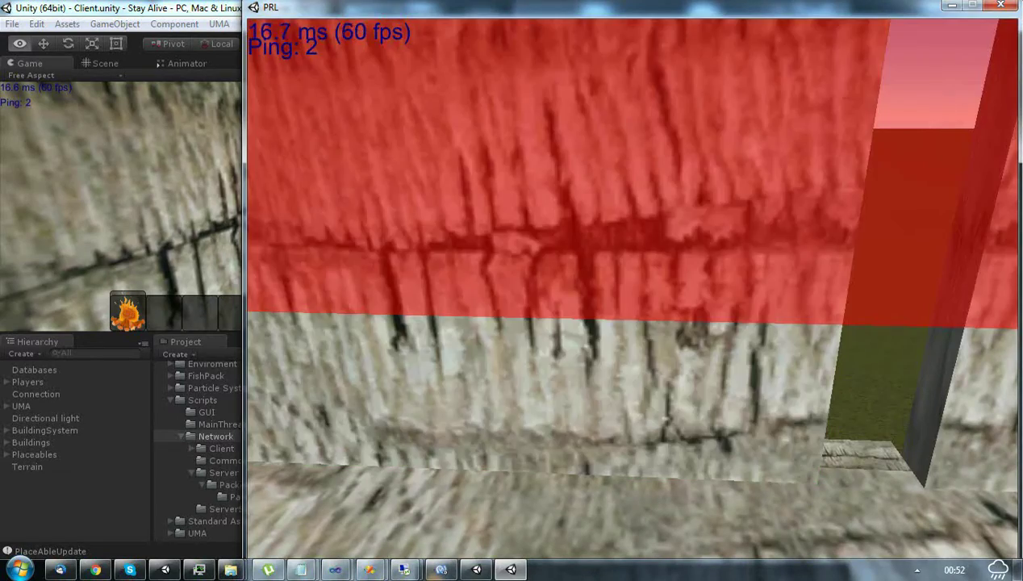
Switch from the PRL standalone window to the Unity editor's running game at the placed campfire
{"action": "key", "text": "alt+Tab"}
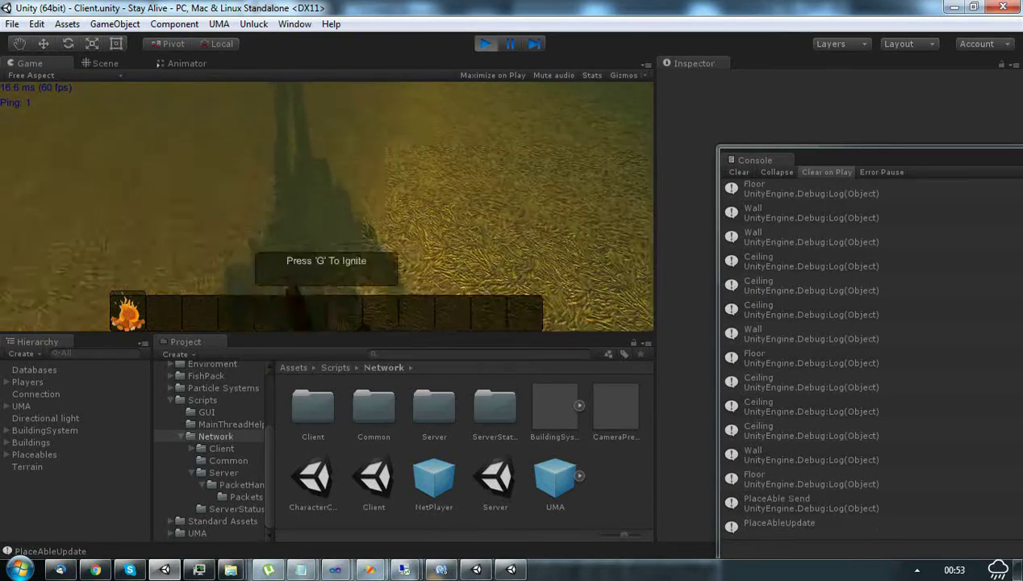
Ignite the campfire in front of the player and the unlit red campfire, logging PlaceAbleUpdate entries
{"action": "key", "text": "g"}
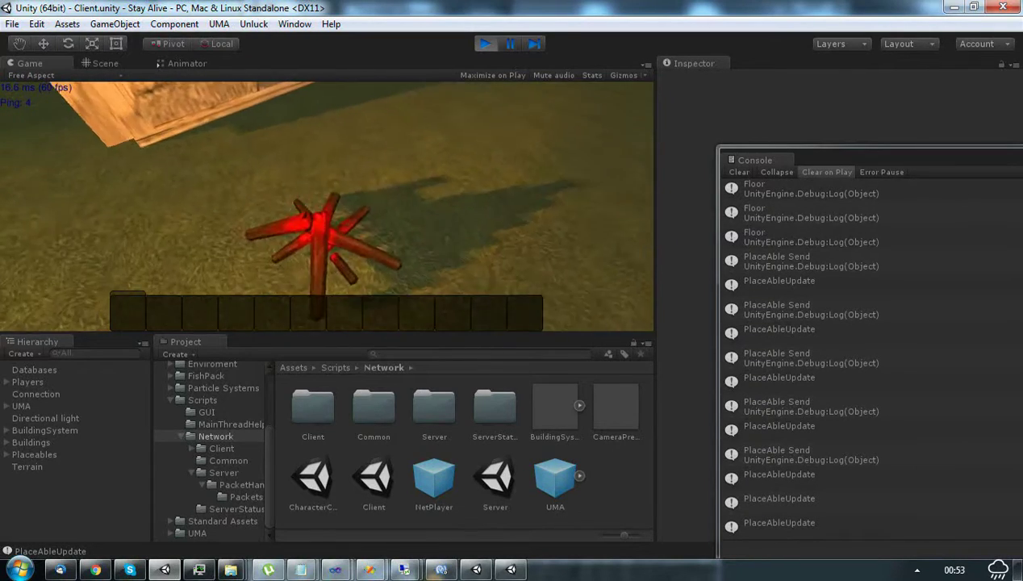
{"action": "key", "text": "g"}
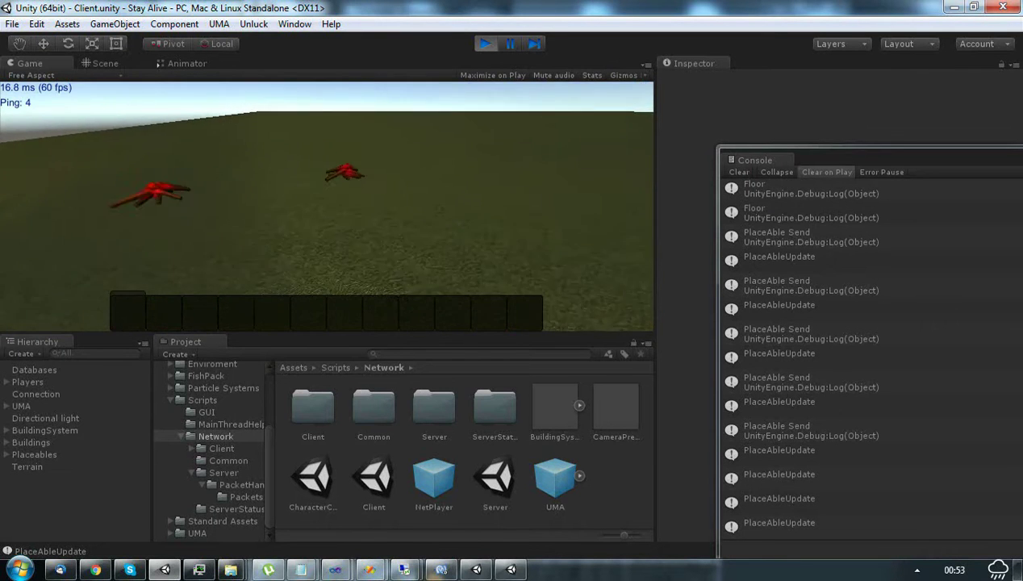
Ignite one more campfire, confirm the fires burn in the PRL client, then return to Unity and reveal the hidden tray icons
{"action": "key", "text": "g"}
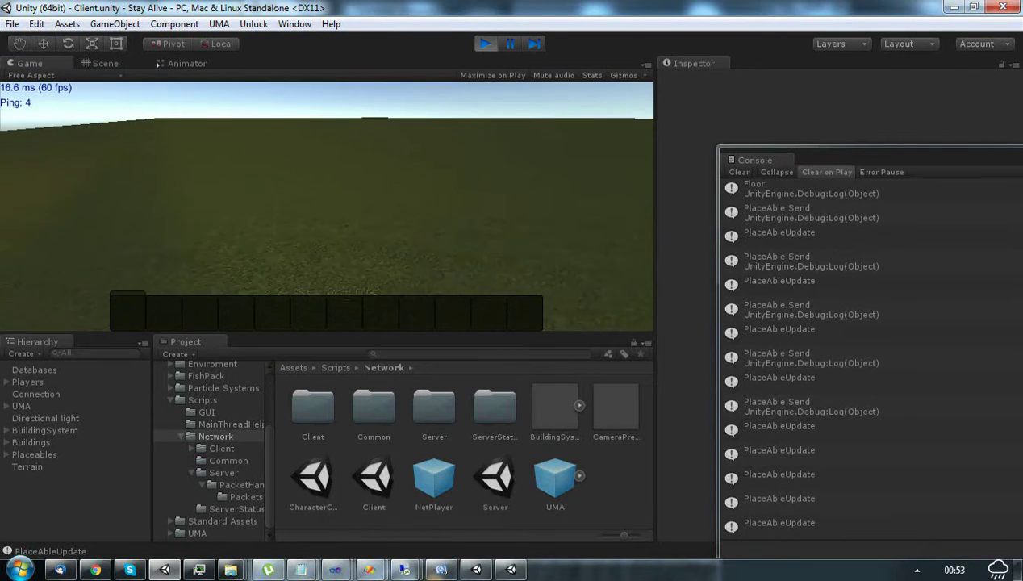
{"action": "key", "text": "alt+Tab"}
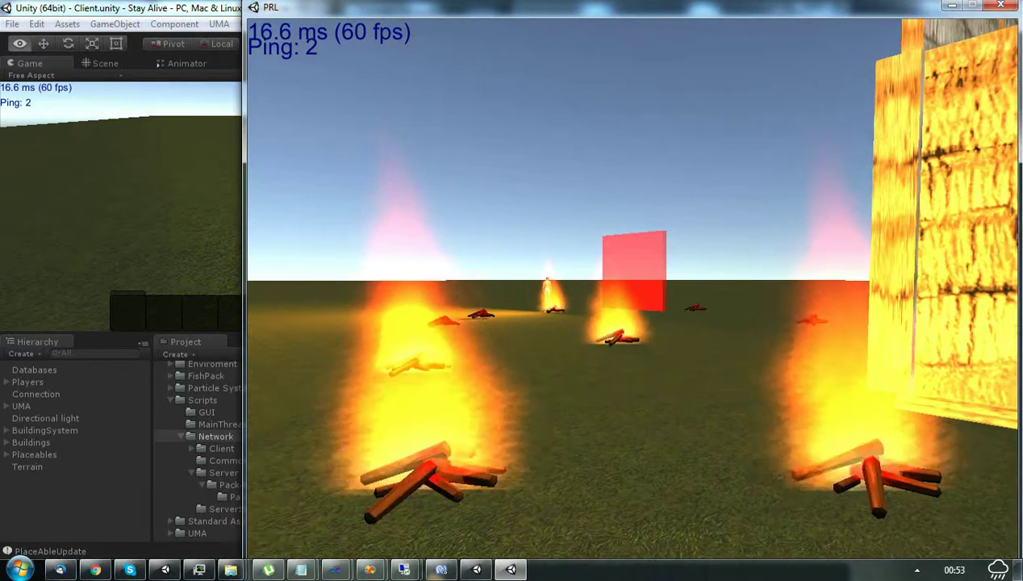
{"action": "key", "text": "alt+Tab"}
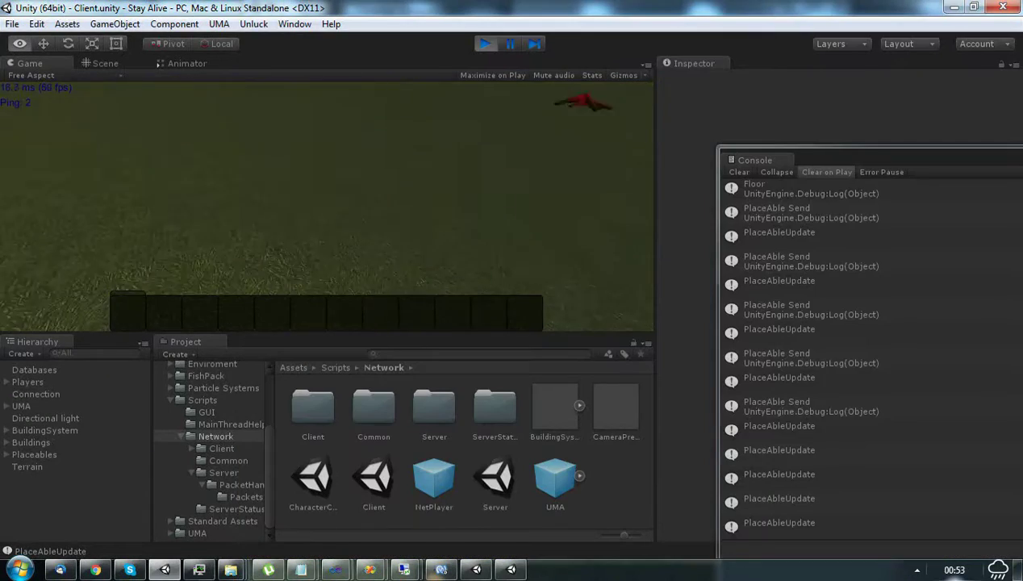
{"action": "left_click", "coordinate": [954, 570]}
{"action": "left_click", "coordinate": [917, 569]}
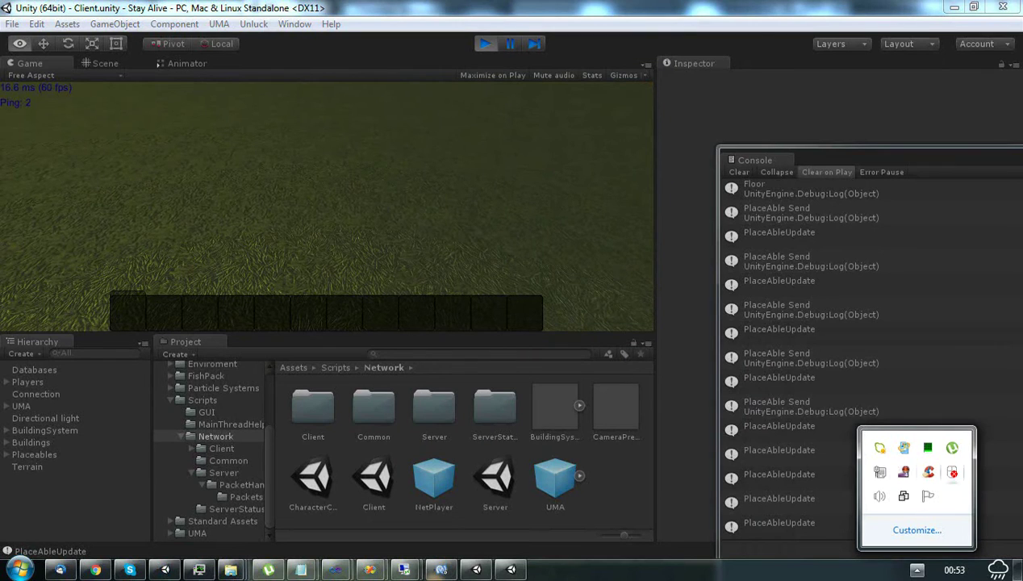